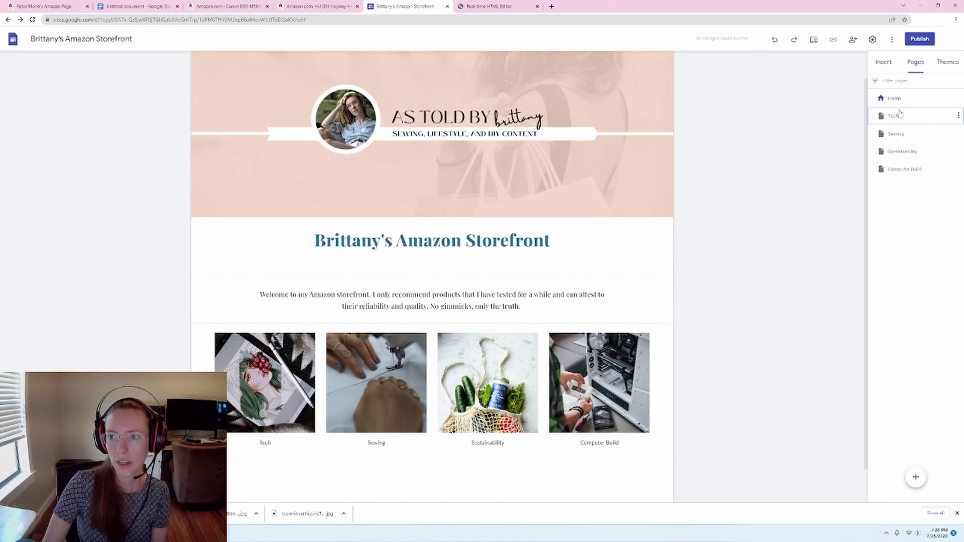
Step: Open the Tech page of the storefront site from the Pages panel
click(892, 118)
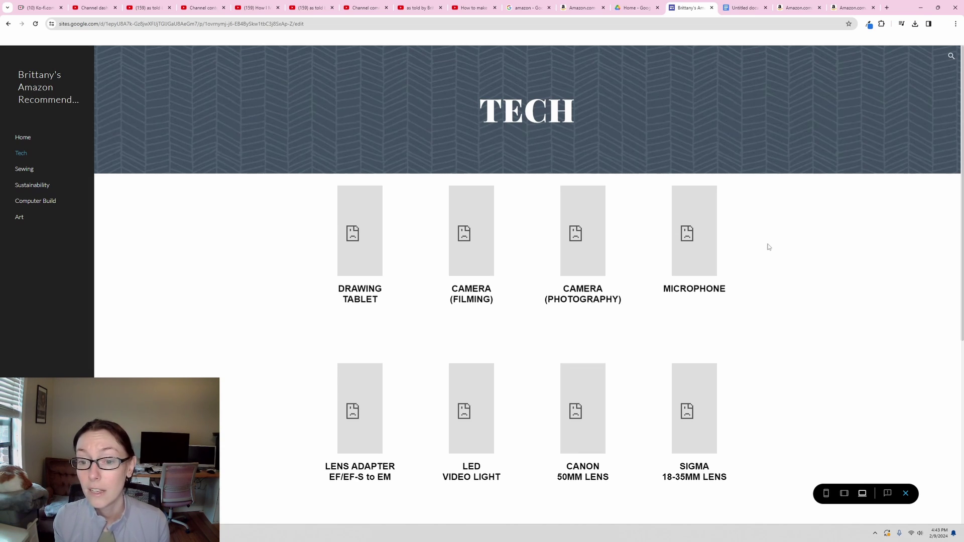
Step: Check that the Drawing Tablet image opens its Amazon listing, then close the Amazon tab
scroll(780, 297, down, 5)
scroll(780, 298, down, 2)
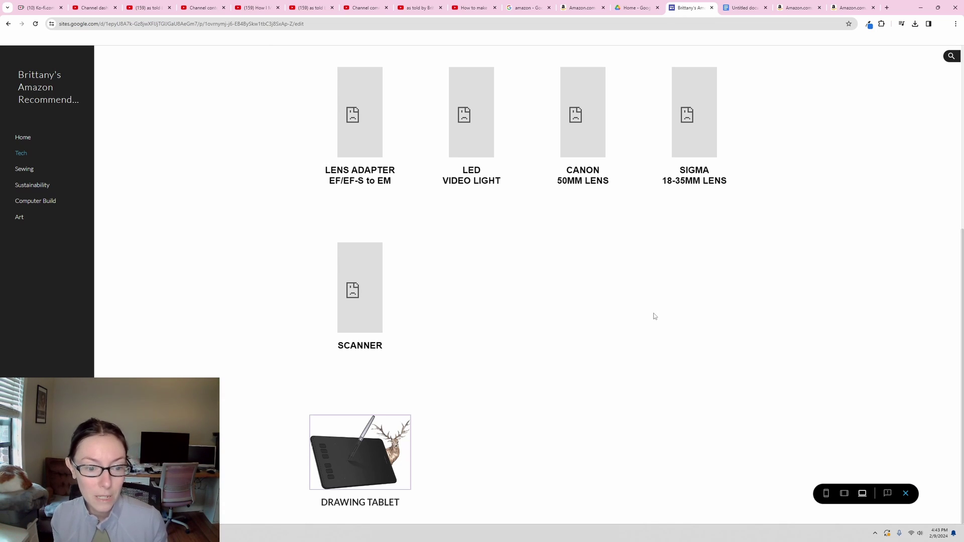
scroll(644, 350, up, 5)
scroll(626, 244, down, 4)
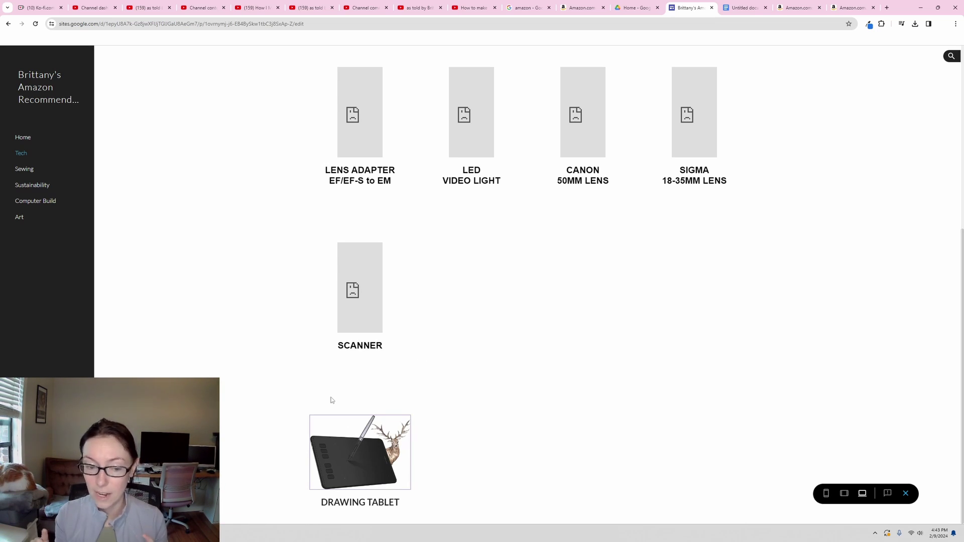
click(377, 438)
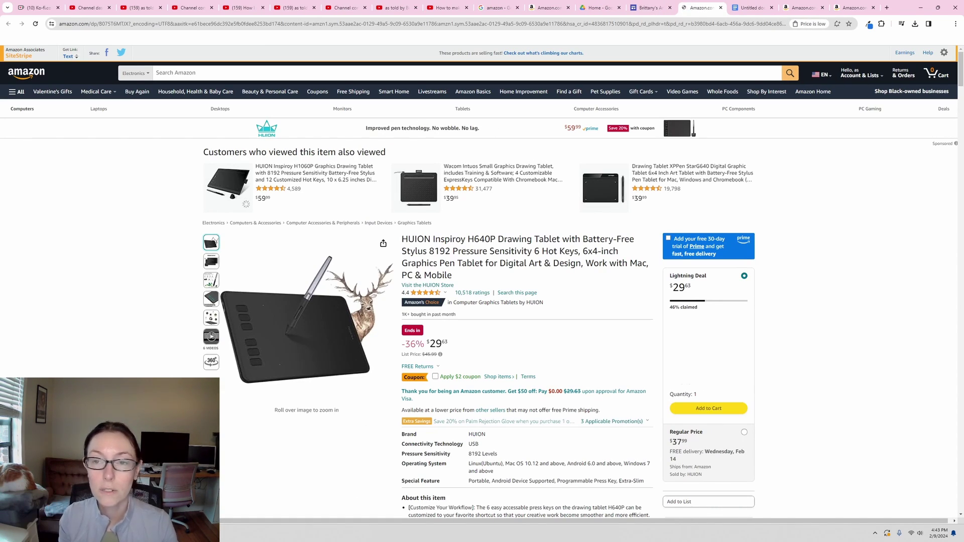
click(721, 8)
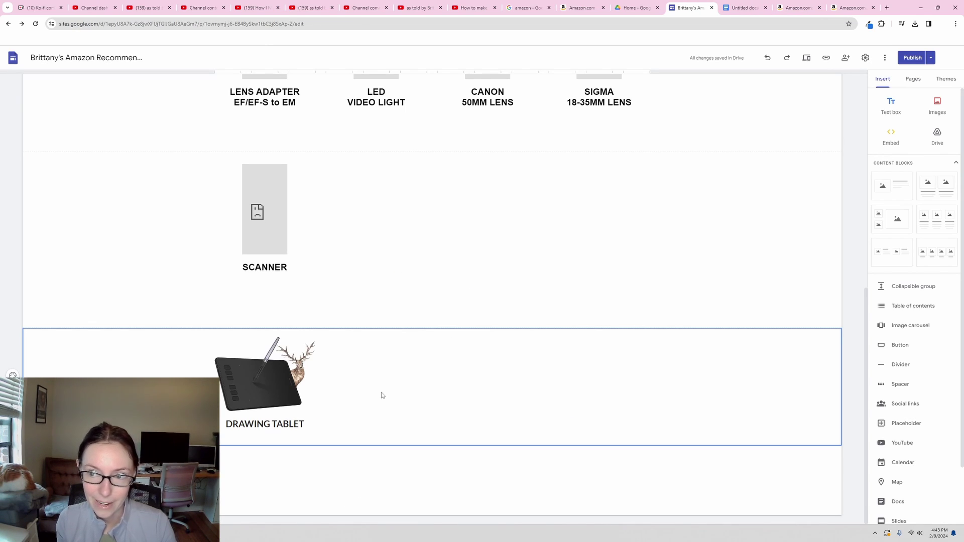
Step: Generate and copy a short SiteStripe text link for the Canon EOS 5D Mark III listing
click(798, 7)
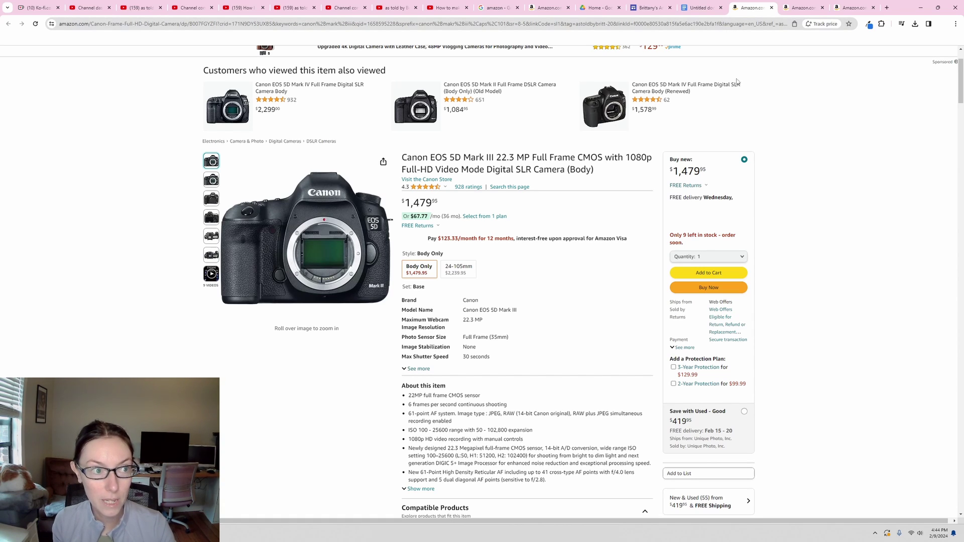
scroll(738, 83, up, 2)
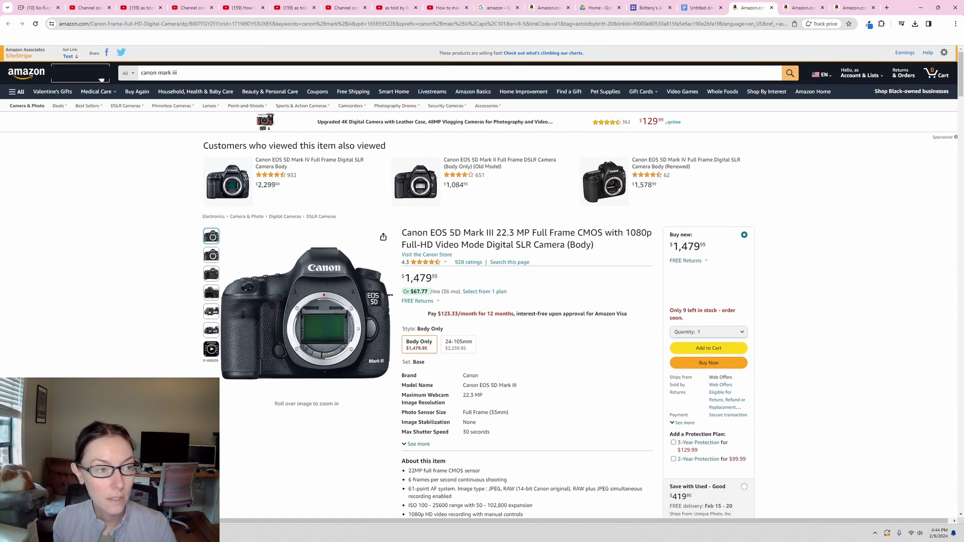
click(69, 58)
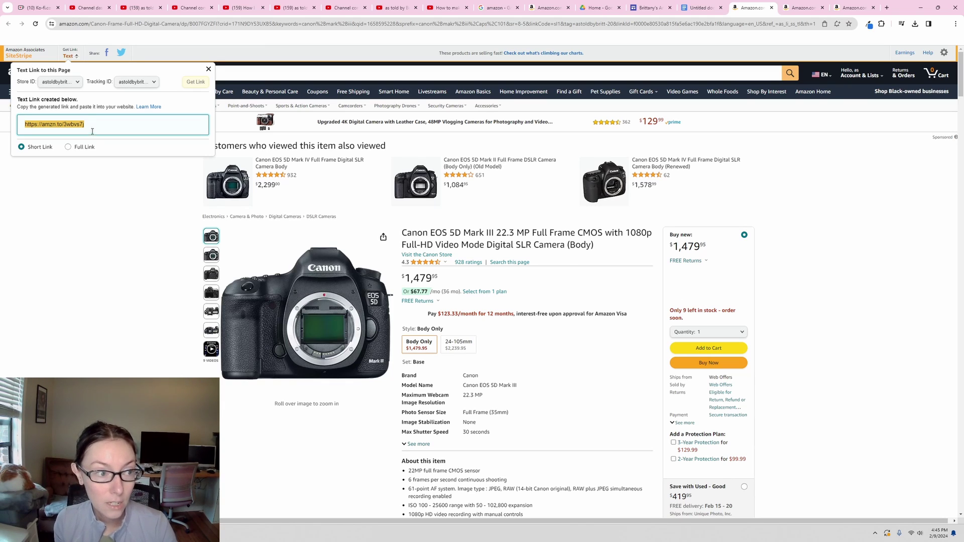
click(97, 146)
click(23, 147)
click(21, 147)
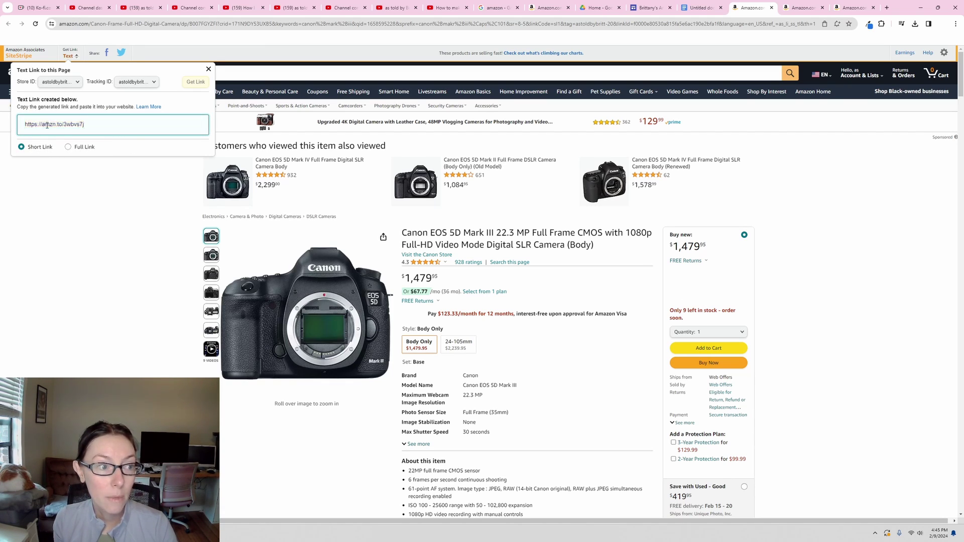
click(23, 147)
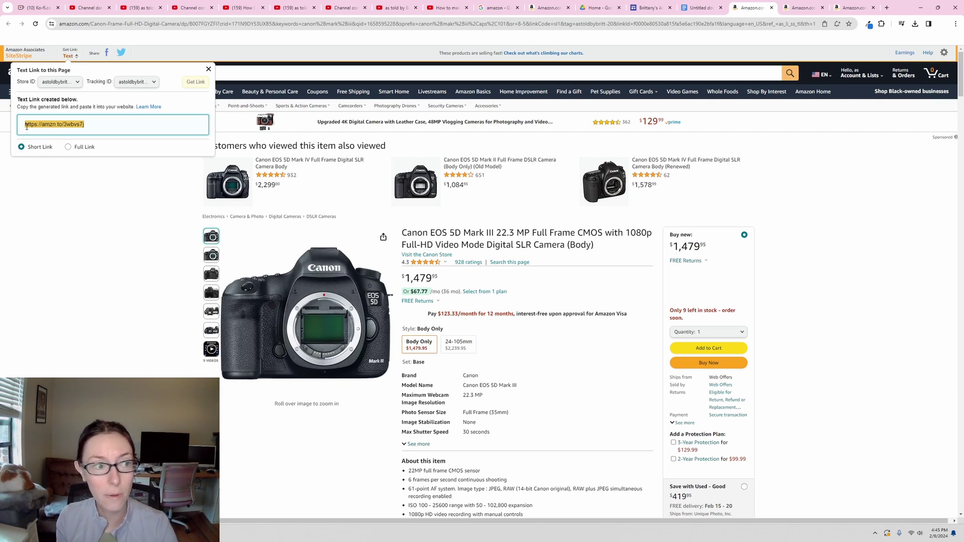
click(99, 159)
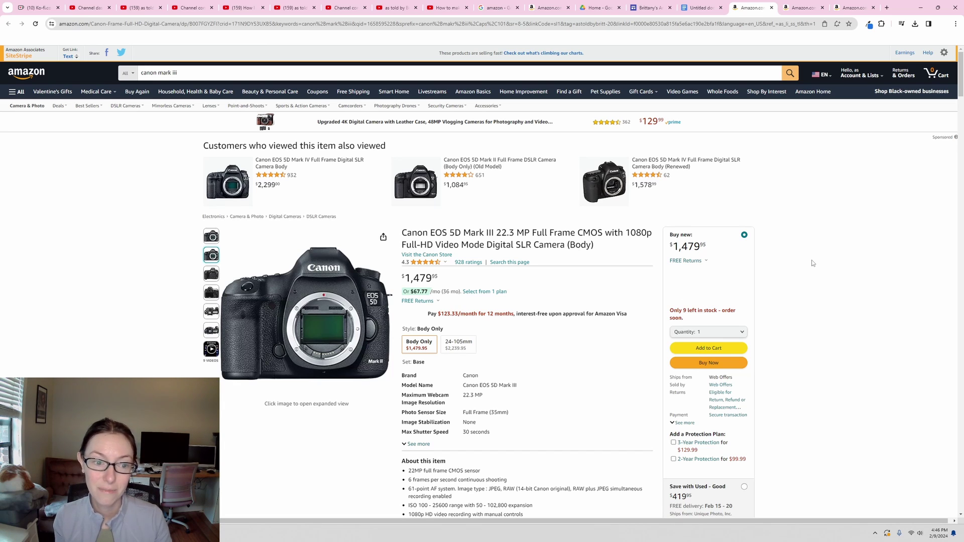
Step: Show the first Canon camera photo and save it via Save image as
click(211, 239)
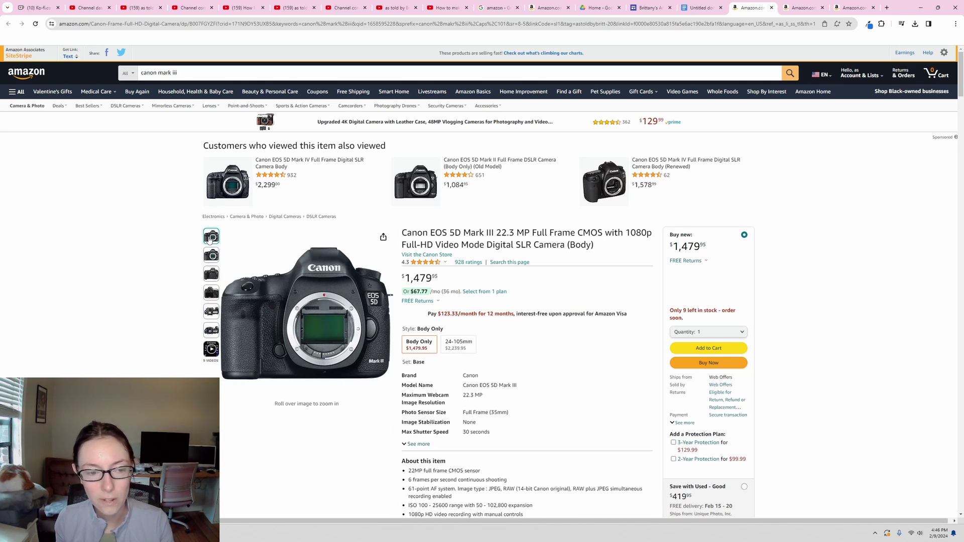
right_click(295, 321)
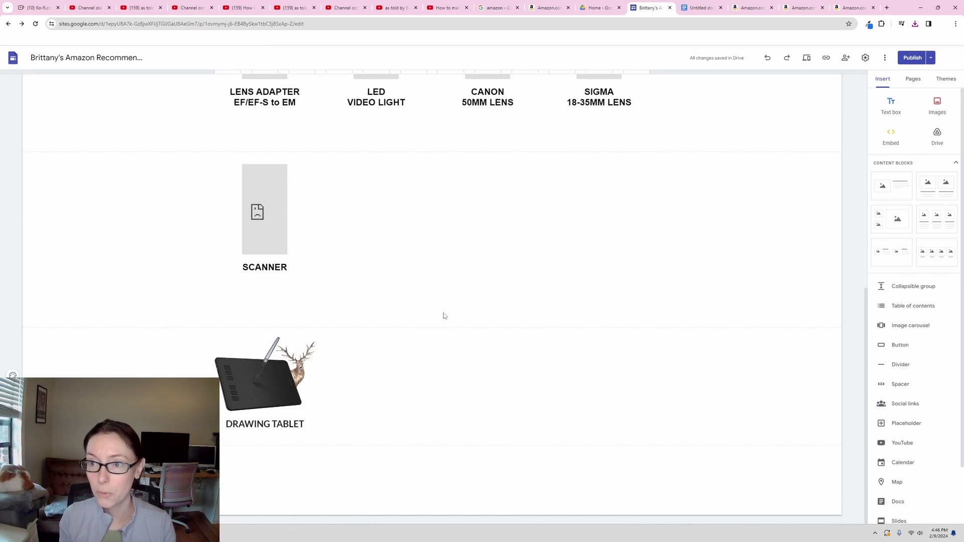
Step: Upload the saved Canon photo and place it, shrunk, beside the Drawing Tablet image
click(392, 378)
click(936, 104)
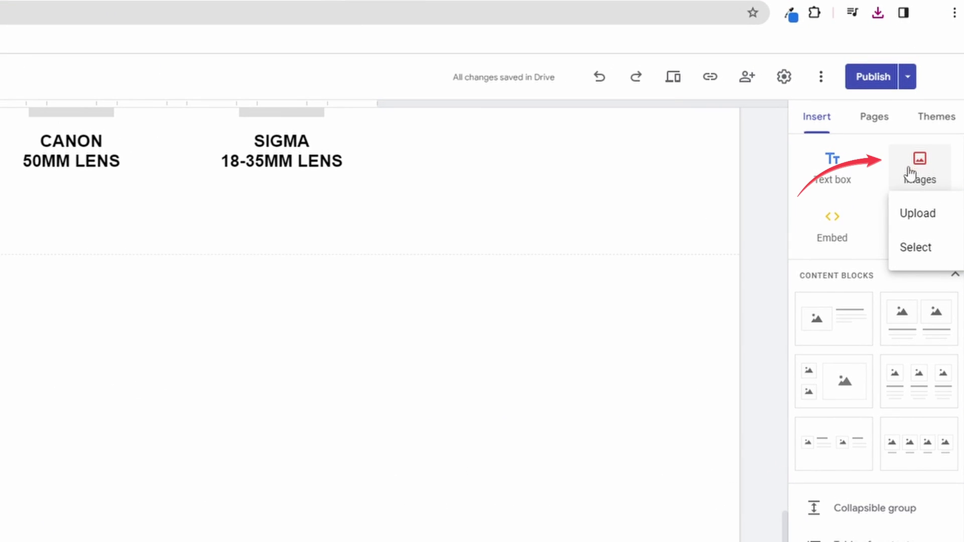
click(917, 216)
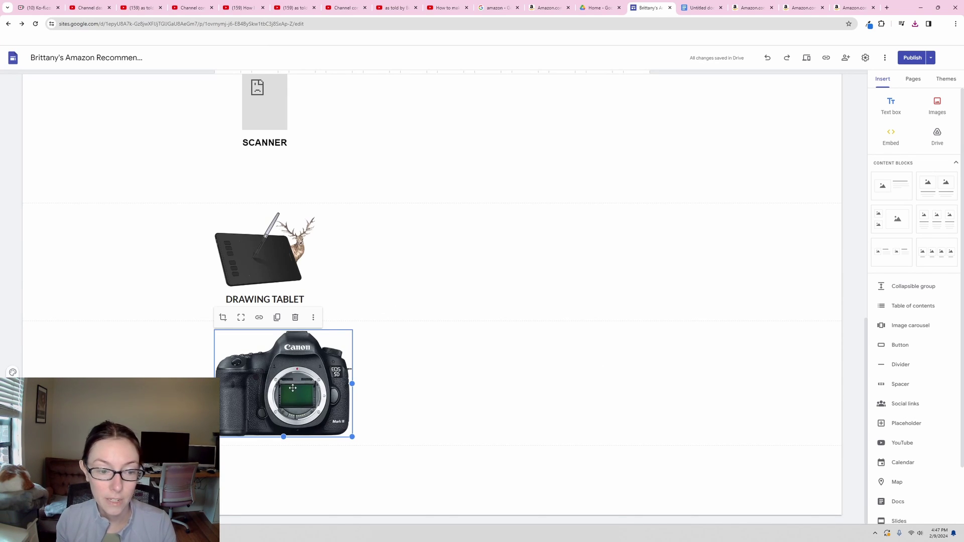
mouse_move(279, 384)
mouse_down()
mouse_move(311, 362)
mouse_move(365, 272)
mouse_move(358, 250)
mouse_up()
drag(462, 437, 427, 409)
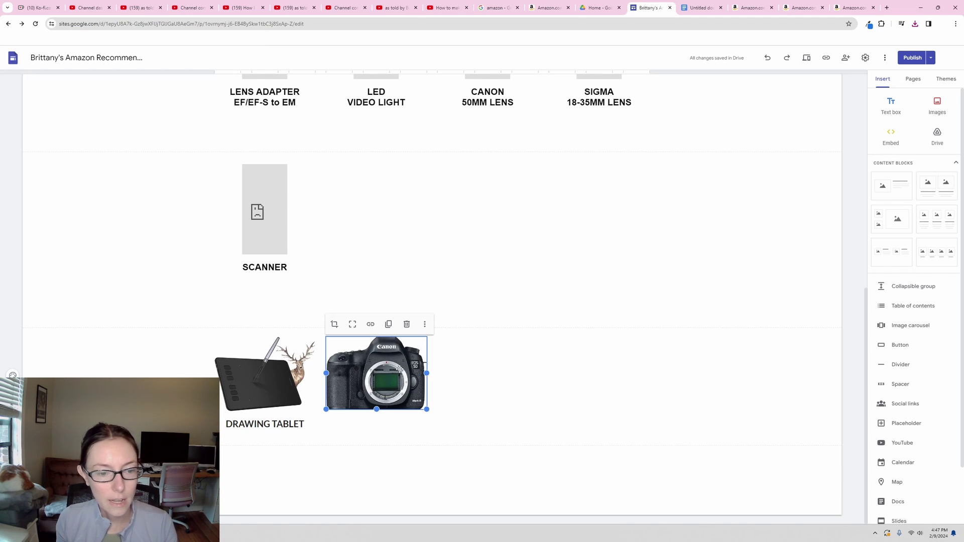
Step: Add a bold, centred 14 pt text box reading 'CAMERA (PHOTOGRAPHY)'
click(904, 107)
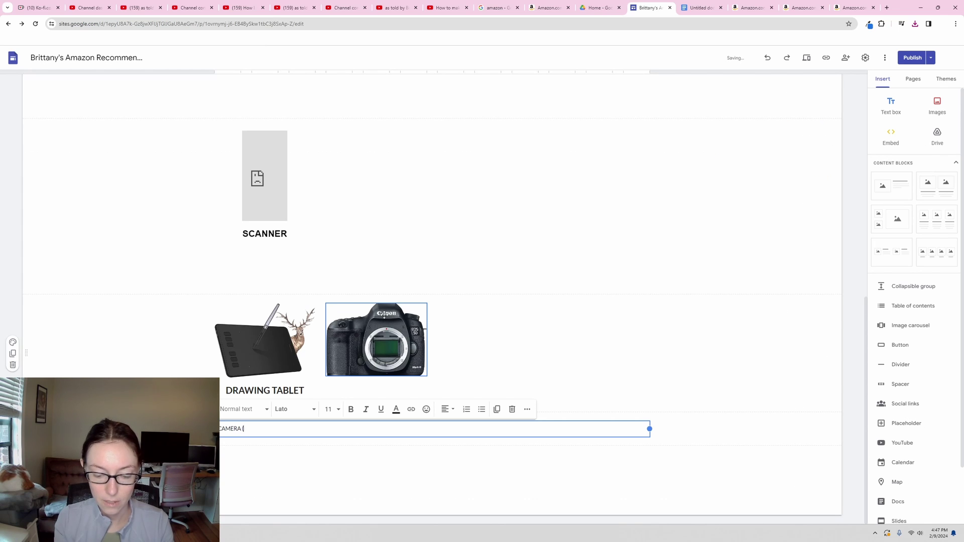
text(CAMERA (PHOTOGRA)
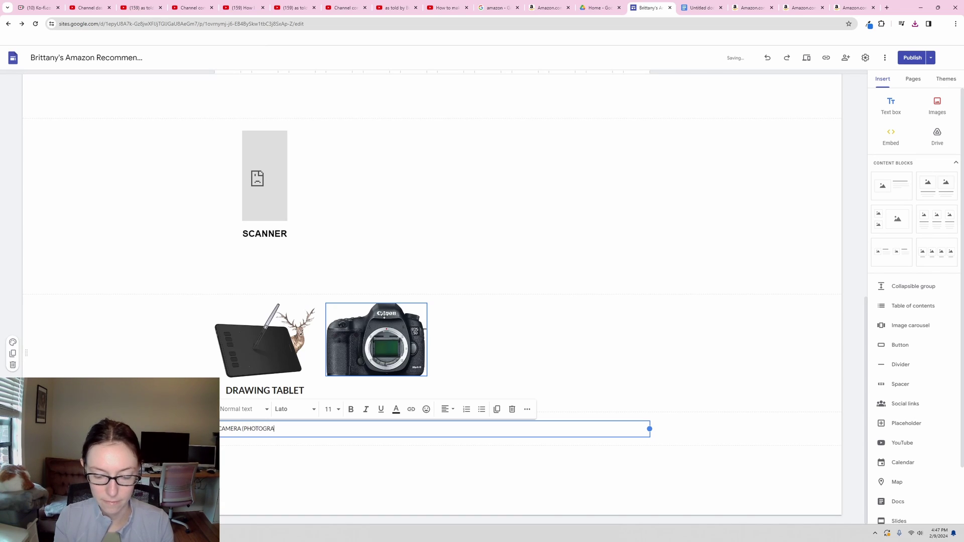
text(PHY))
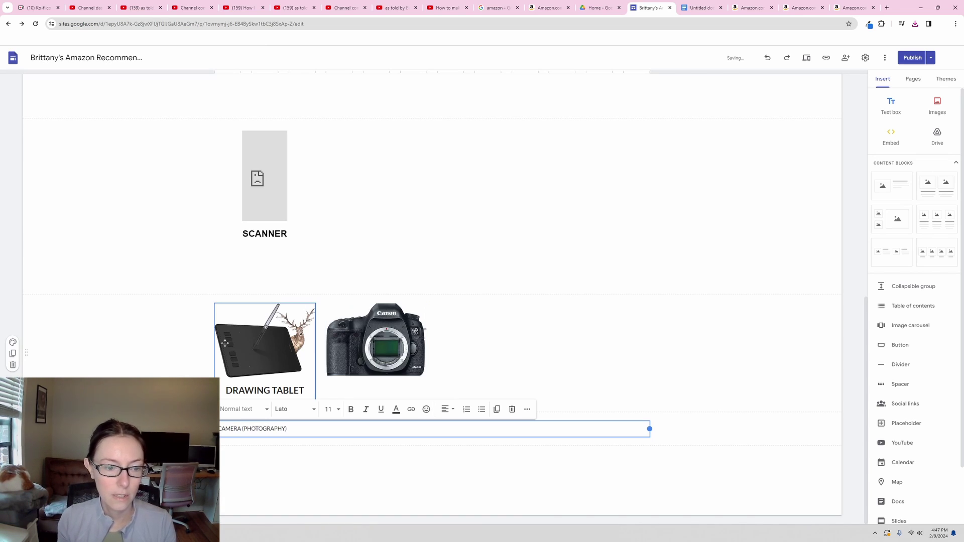
key(ctrl+shift+Left)
key(ctrl+shift+Left)
click(329, 409)
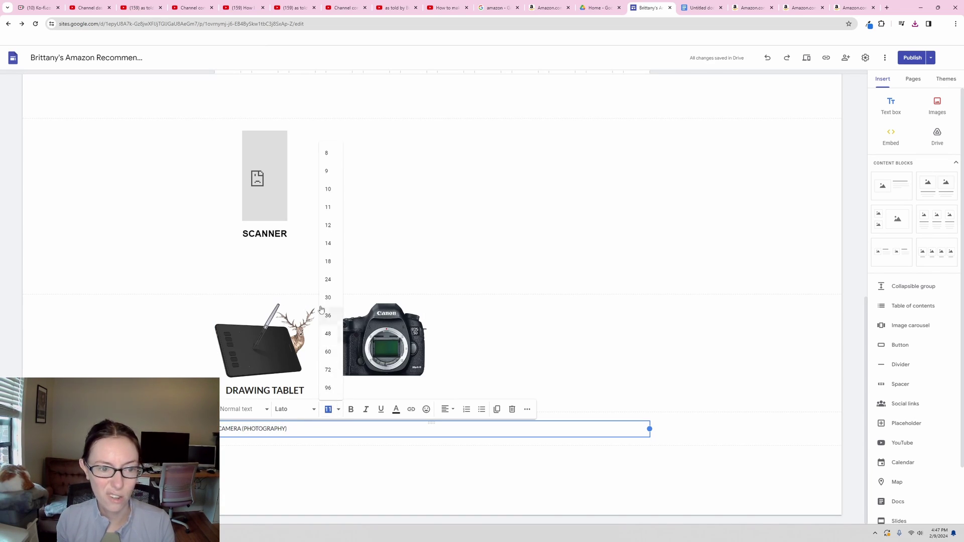
click(327, 243)
click(351, 409)
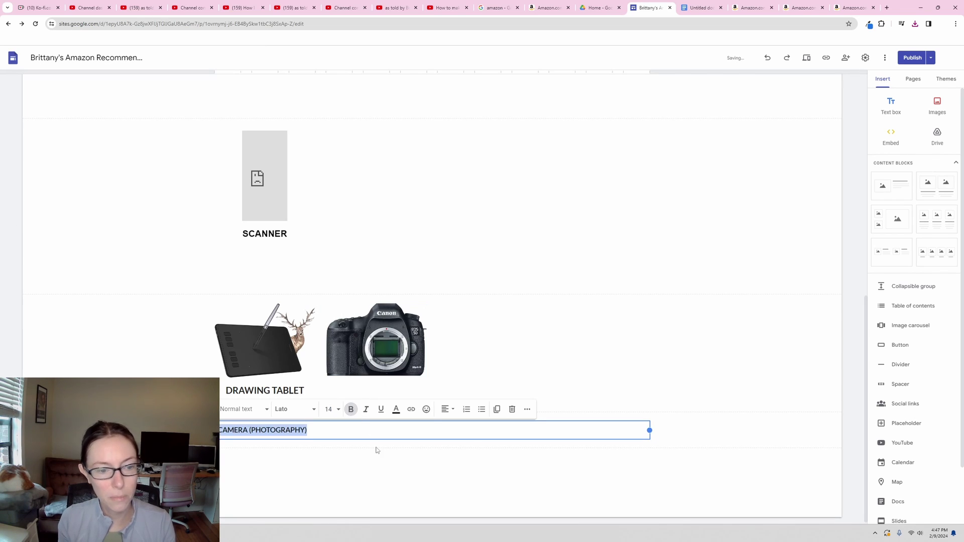
click(448, 409)
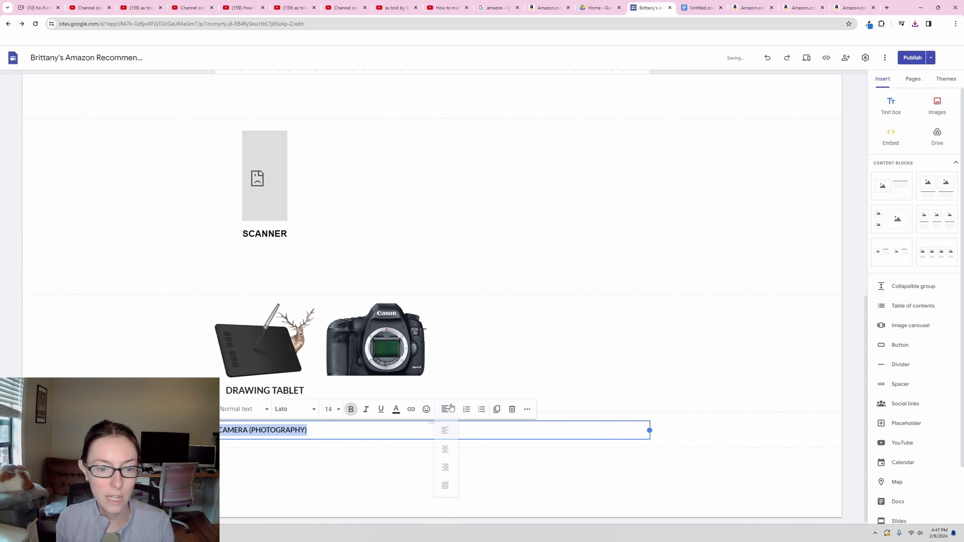
click(441, 447)
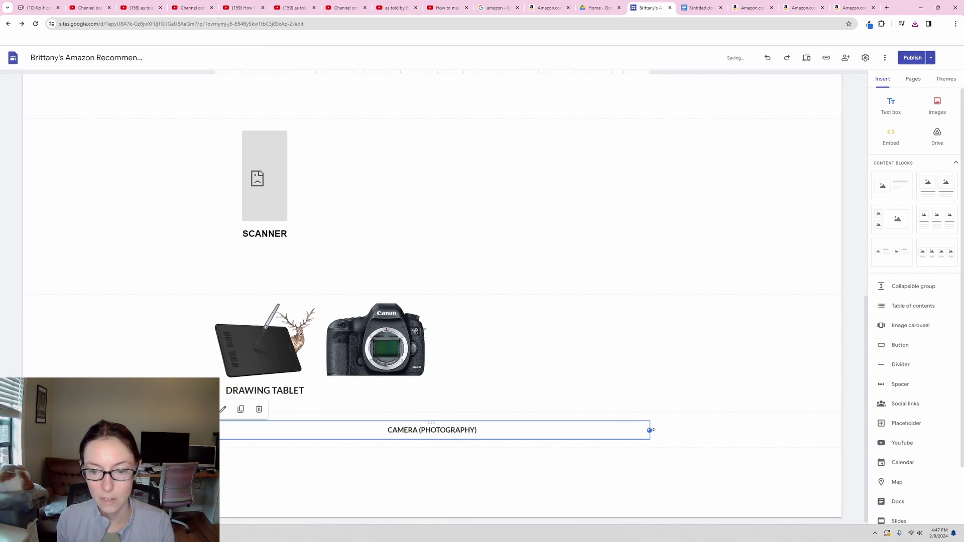
Step: Narrow the caption box to the photo's width and position it just under the camera photo
drag(649, 430, 351, 430)
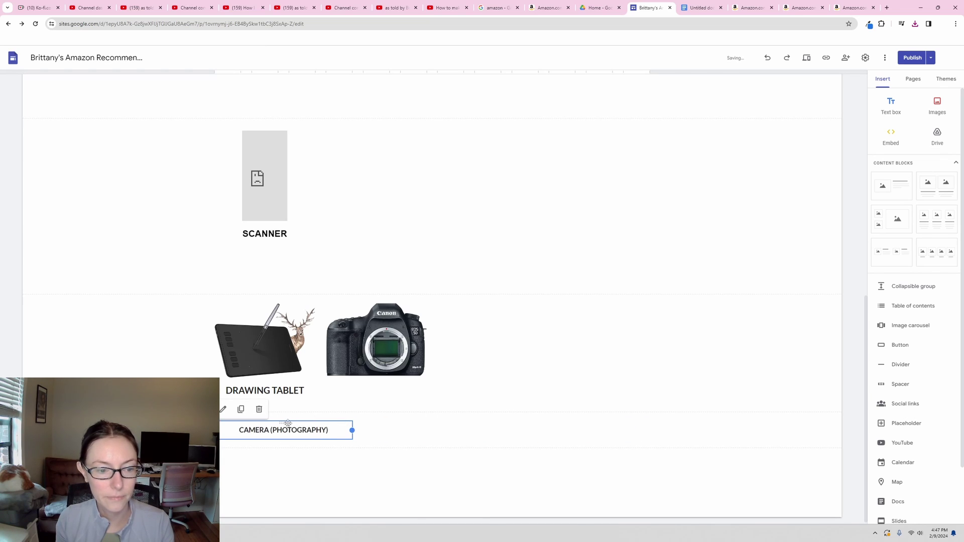
drag(283, 423, 353, 389)
click(414, 407)
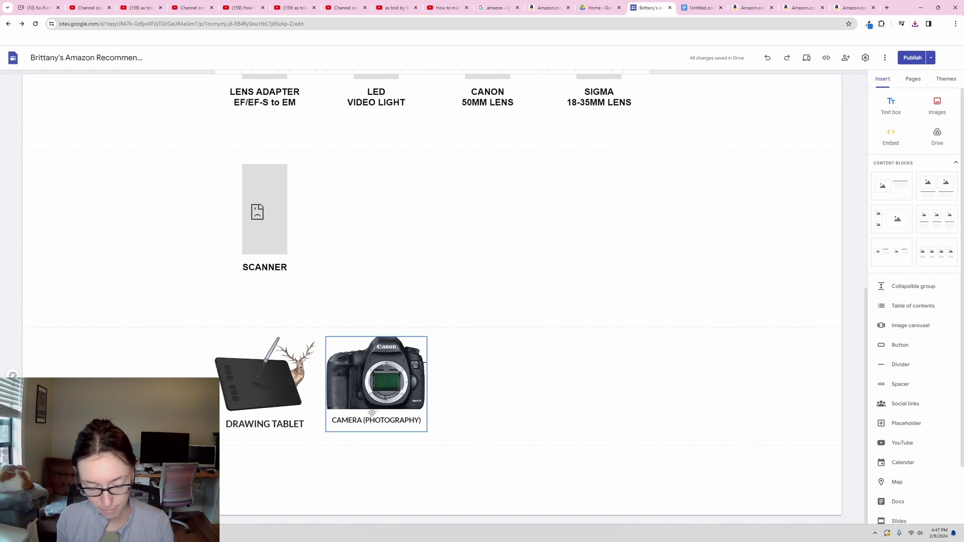
key(ctrl+z)
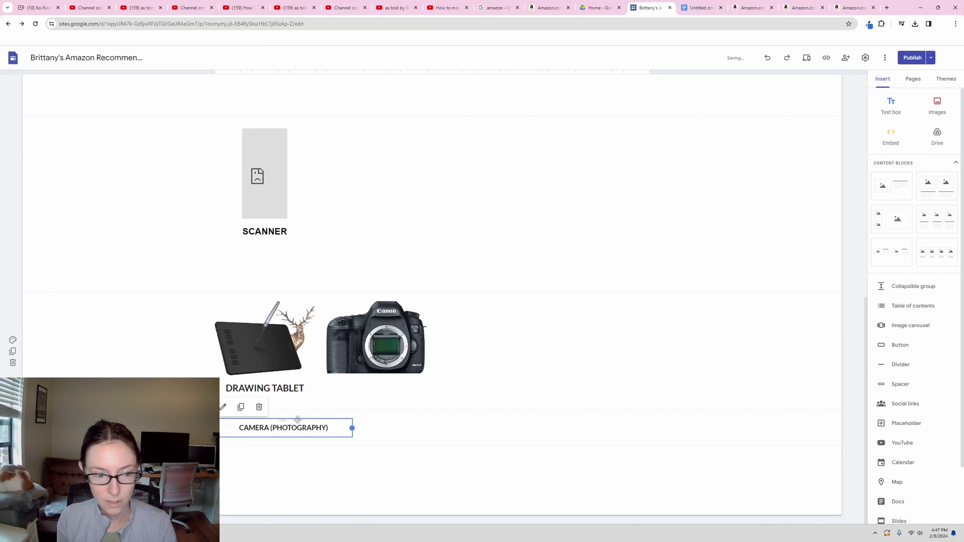
drag(284, 419, 341, 376)
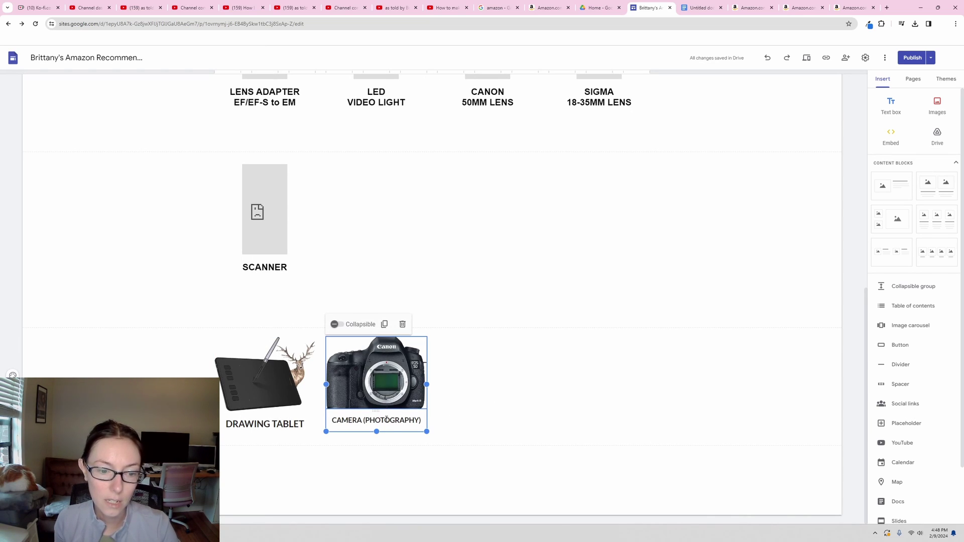
Step: Set the CAMERA (PHOTOGRAPHY) caption text to 18 pt so it wraps onto two lines
click(391, 421)
triple_click(392, 421)
click(449, 397)
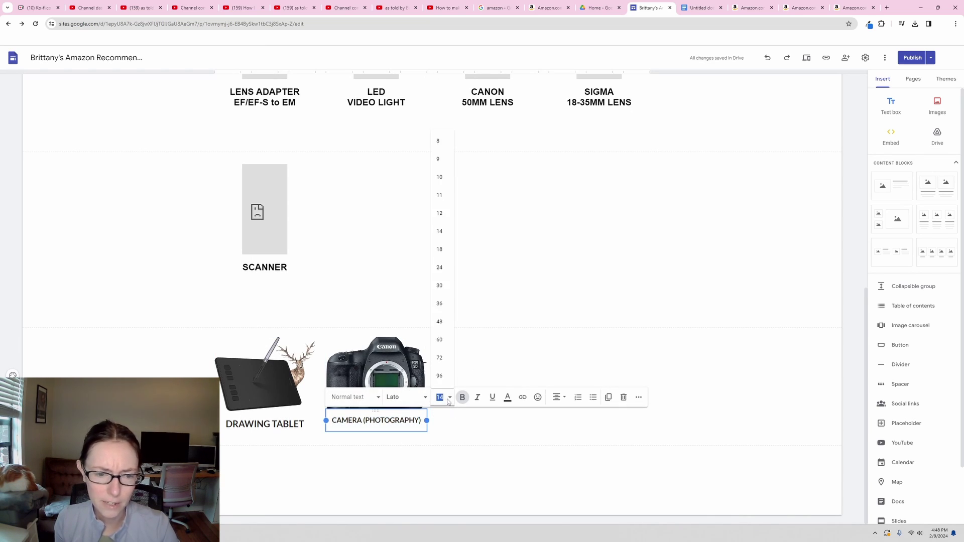
click(445, 255)
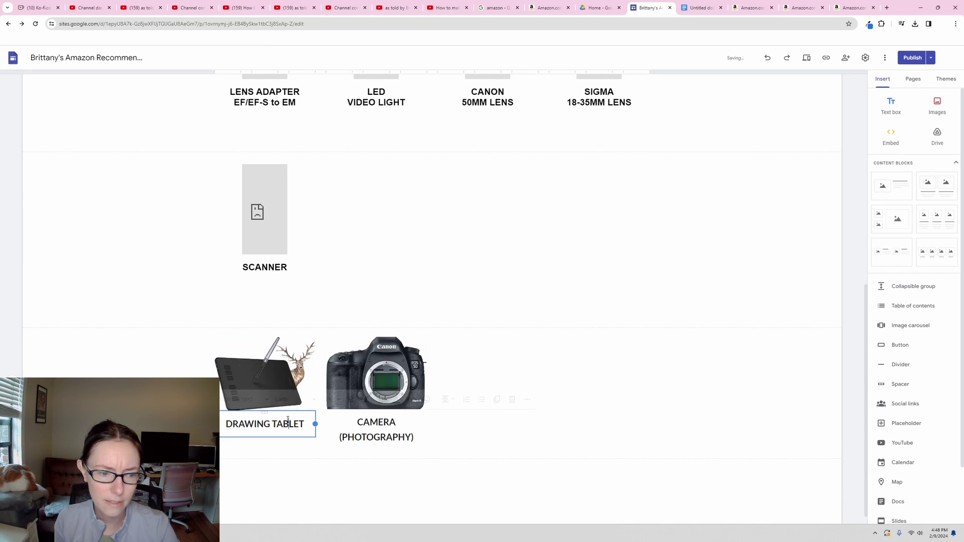
click(378, 421)
click(519, 436)
scroll(603, 301, down, 1)
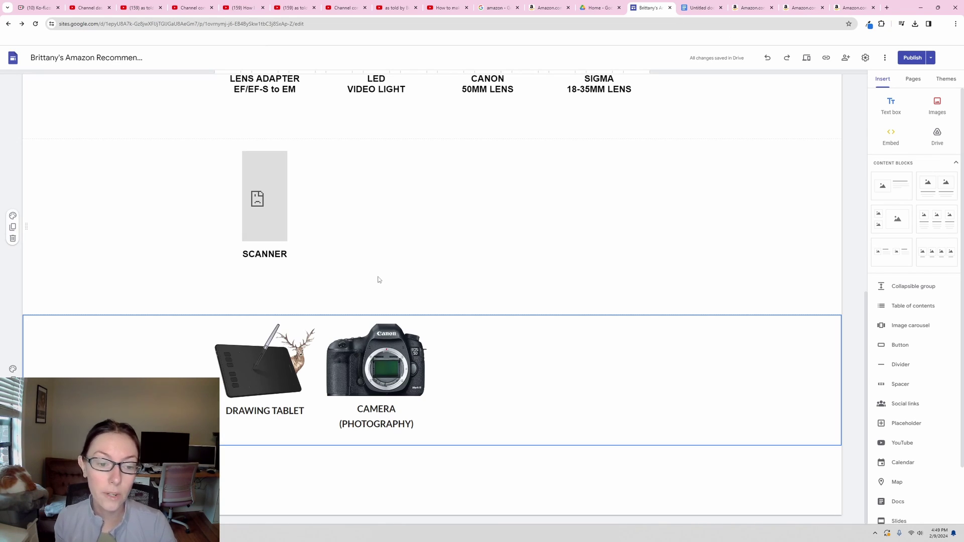
click(384, 351)
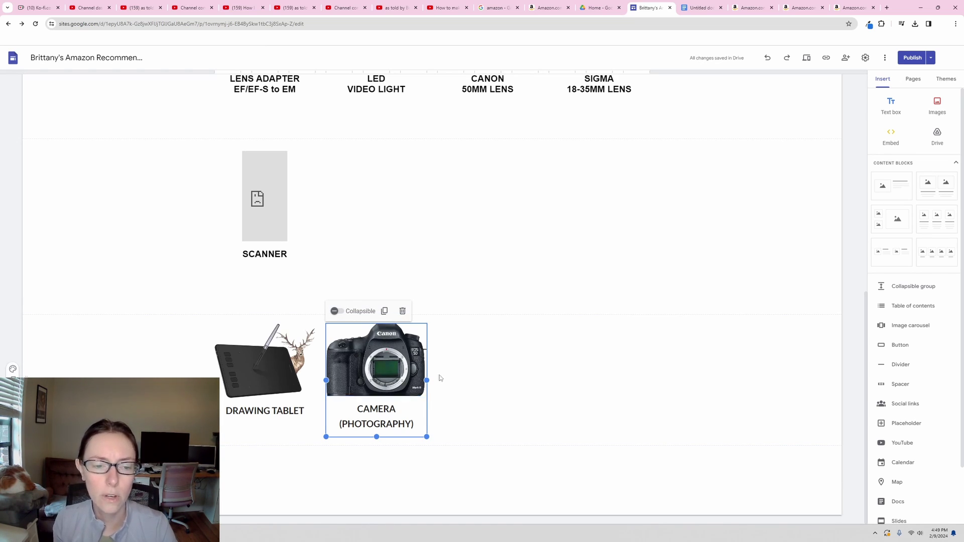
Step: Attach the copied amzn.to affiliate URL as the camera photo's link
click(356, 348)
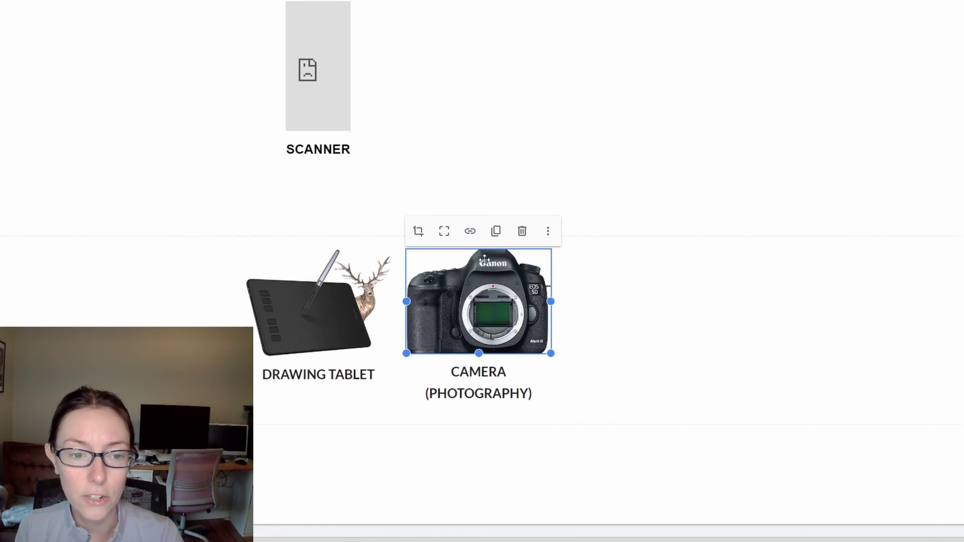
click(469, 233)
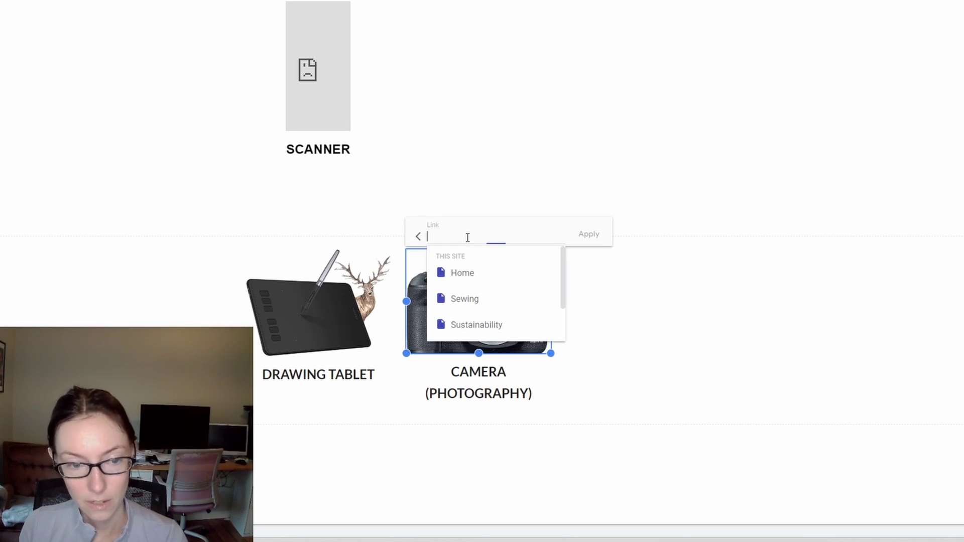
text(https://amzn.to/499soXW)
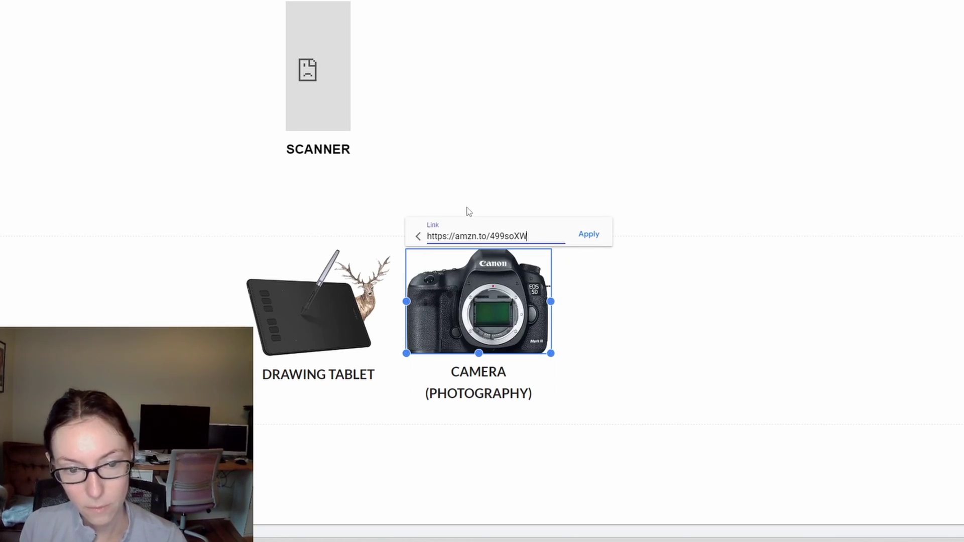
click(587, 235)
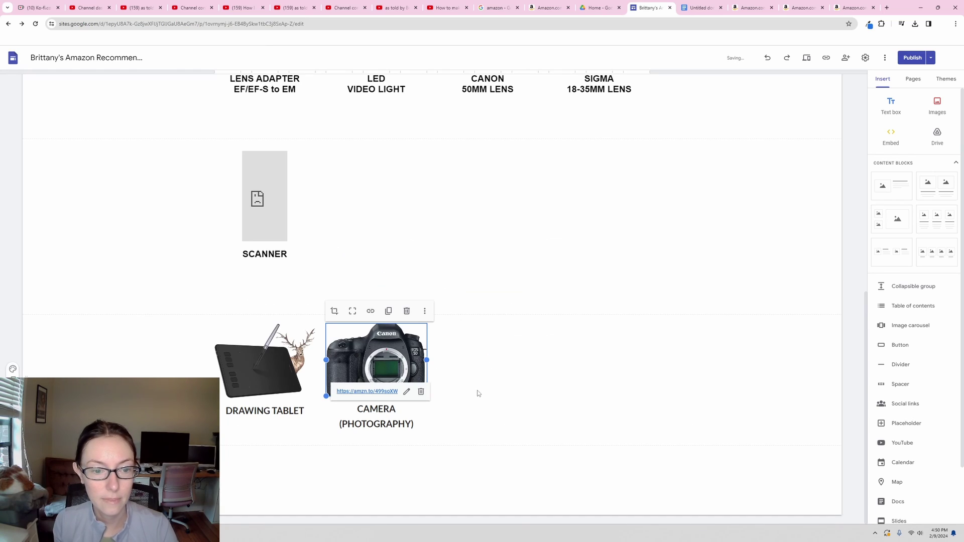
click(623, 348)
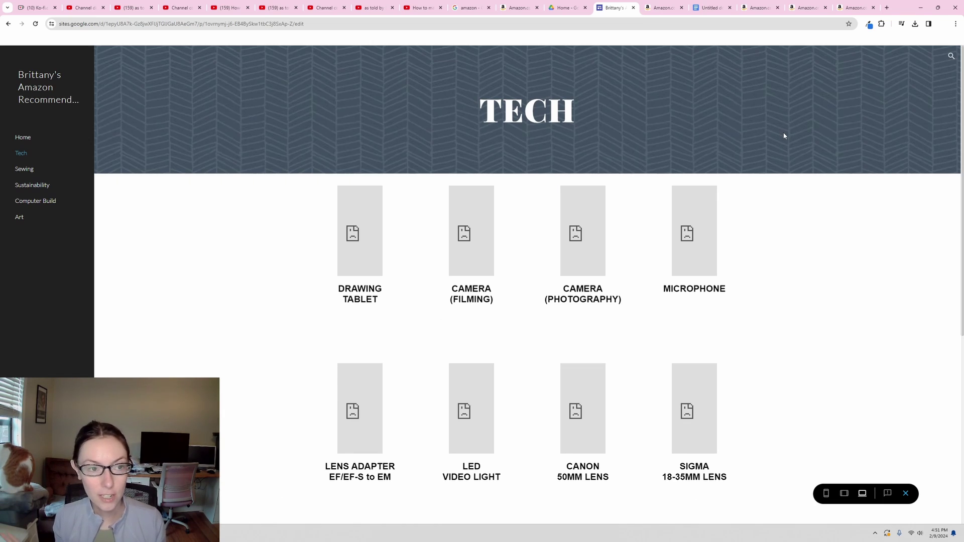
Step: In preview, scroll down to the camera photo and test its Amazon link
scroll(784, 145, down, 6)
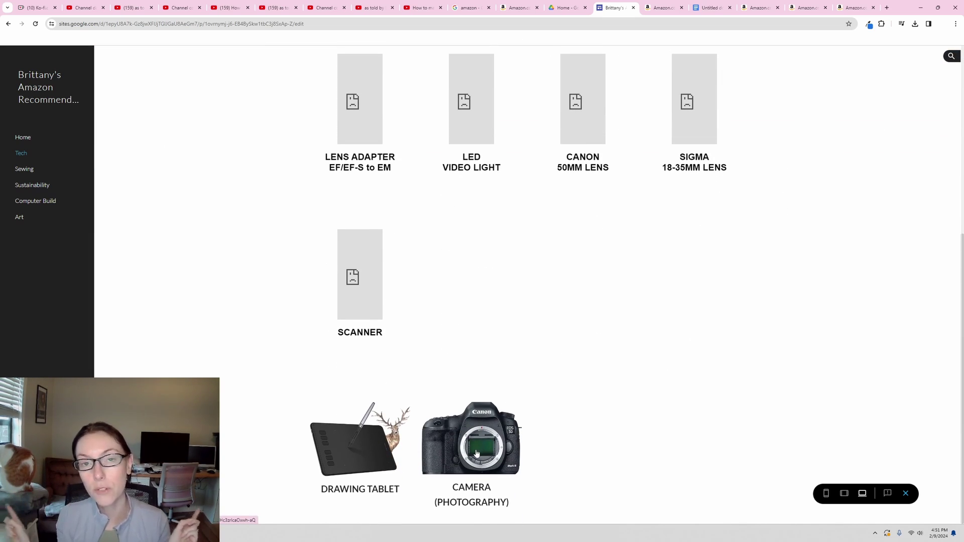
click(476, 454)
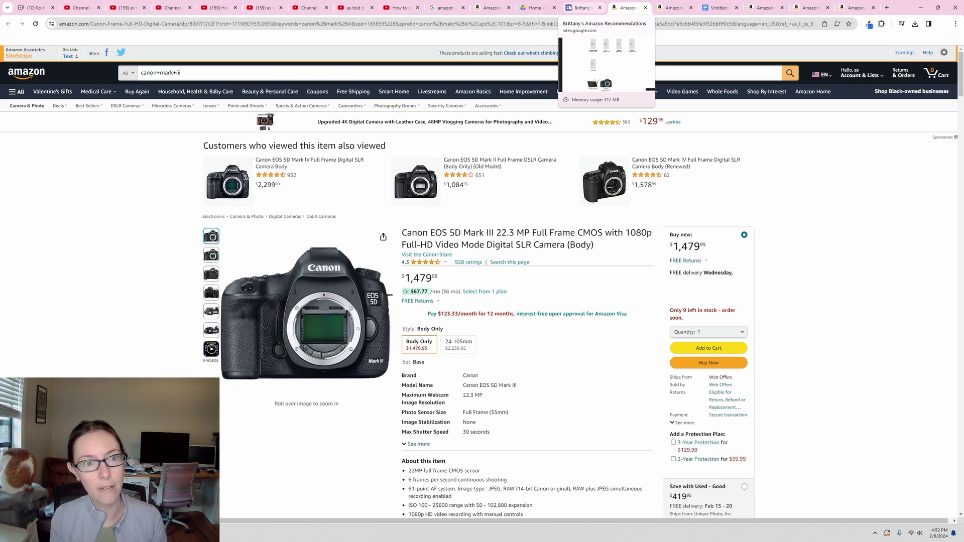
Step: Switch from the Canon listing back to the Google Sites preview tab
key(ctrl+shift+Tab)
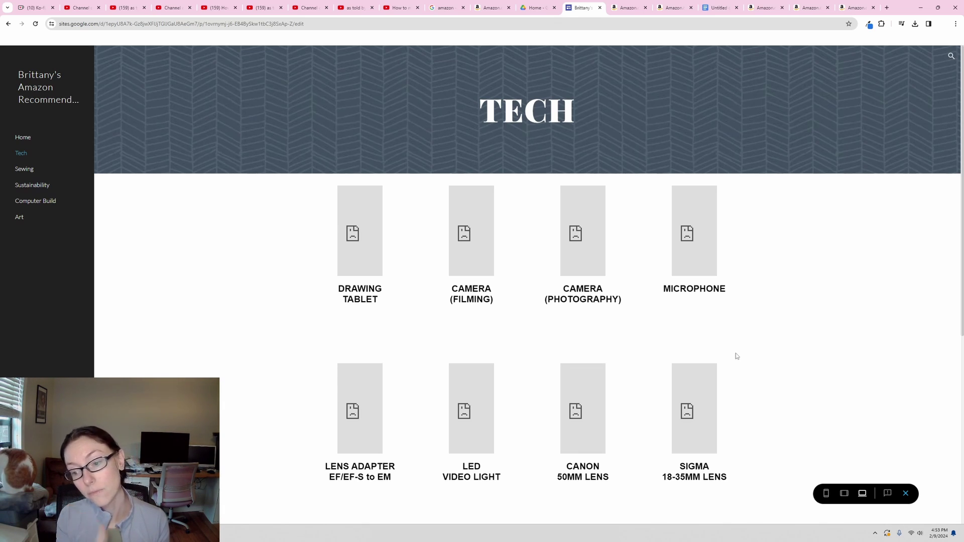
click(828, 495)
scroll(524, 165, down, 5)
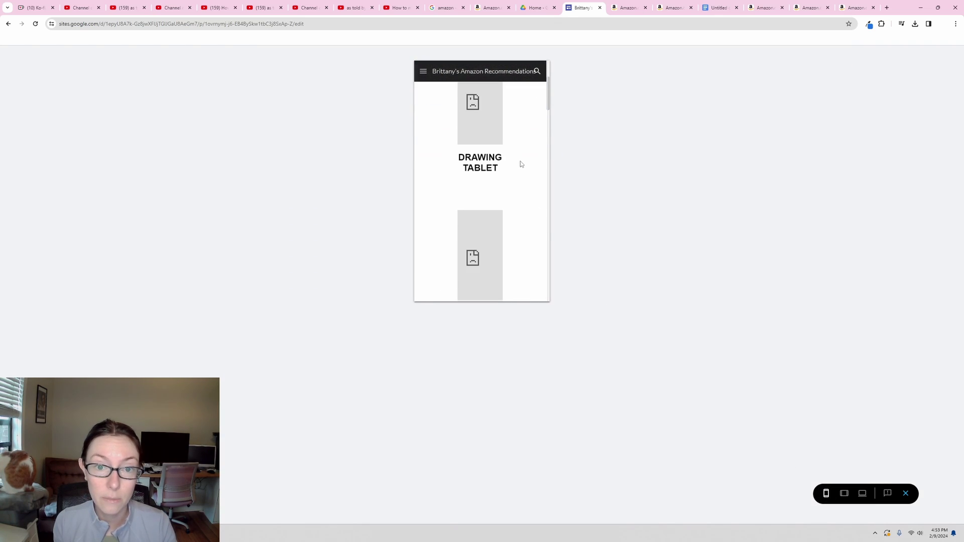
drag(548, 113, 549, 290)
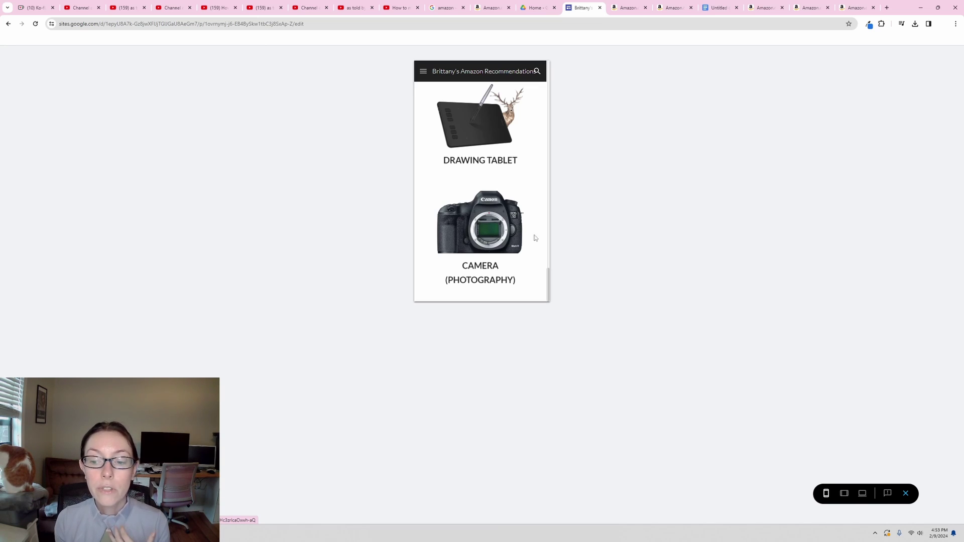
click(862, 494)
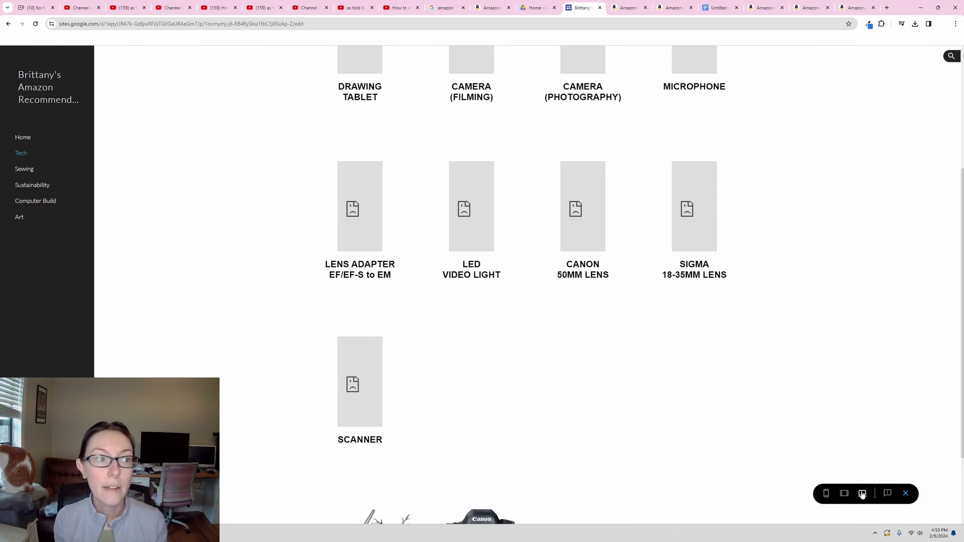
scroll(703, 355, up, 4)
scroll(705, 358, down, 2)
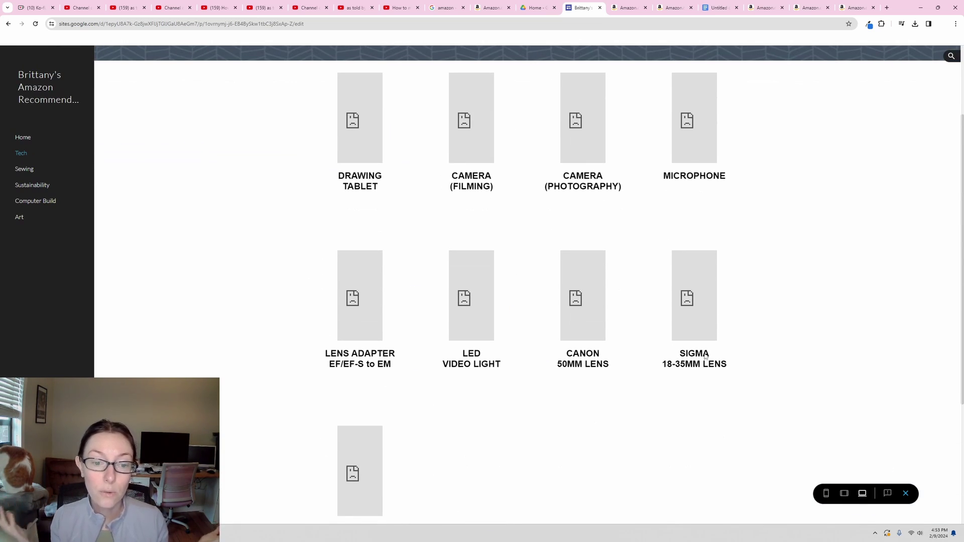